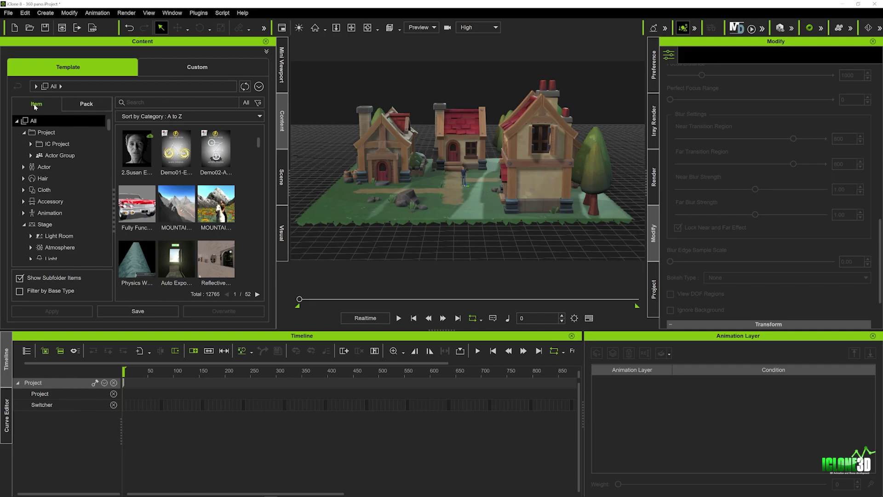
Add the 360 Sky.iProp from the 3D Space props folder around the village set.
{"action": "scroll", "coordinate": [76, 166], "scroll_direction": "down", "scroll_amount": 4}
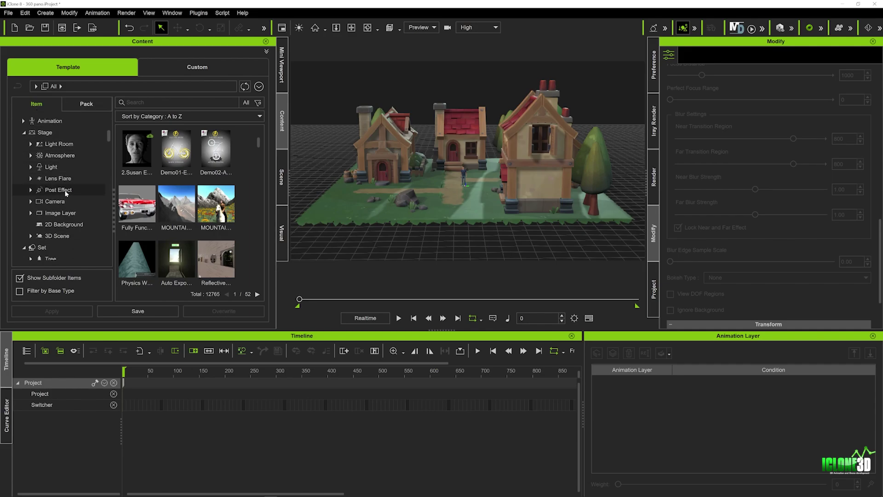
{"action": "scroll", "coordinate": [59, 195], "scroll_direction": "down", "scroll_amount": 4}
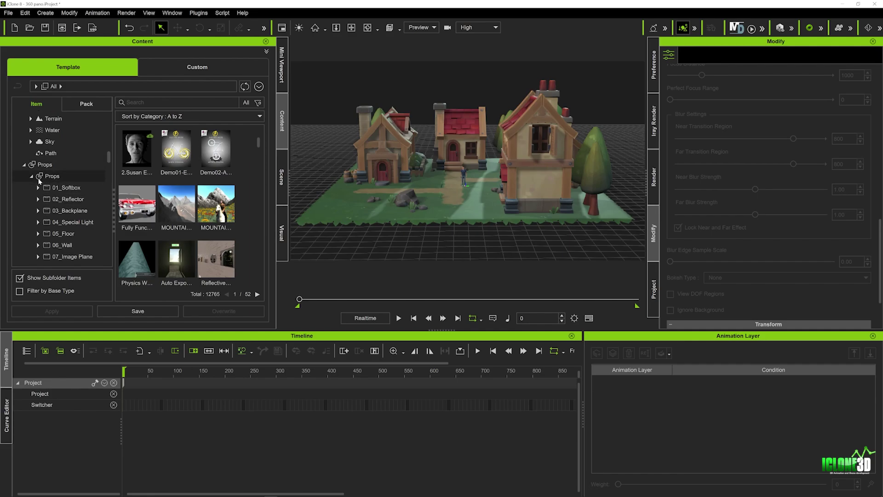
{"action": "scroll", "coordinate": [70, 218], "scroll_direction": "down", "scroll_amount": 3}
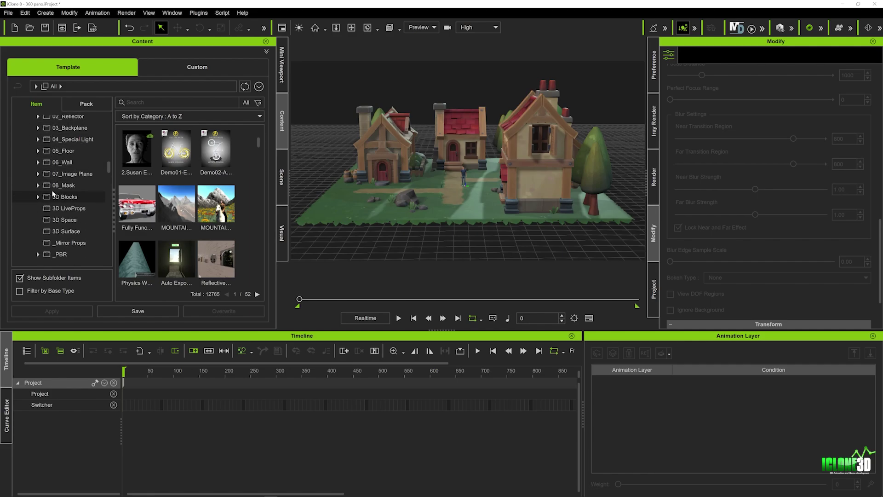
{"action": "left_click", "coordinate": [63, 220]}
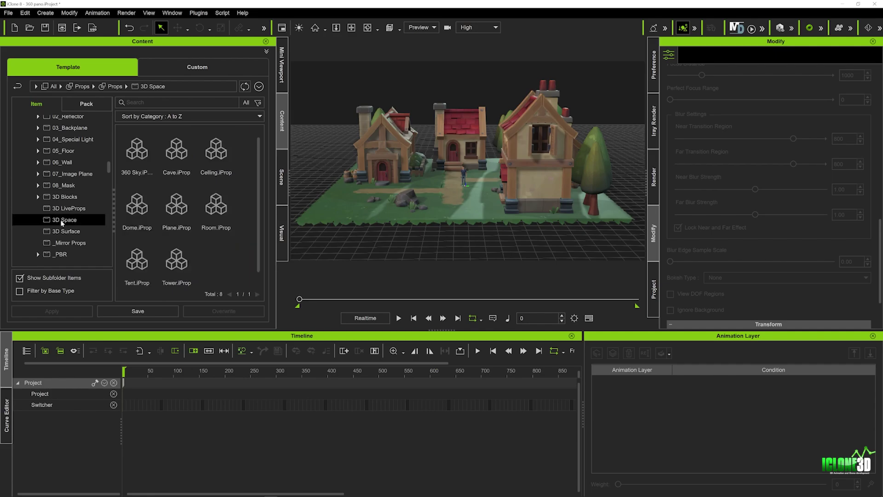
{"action": "double_click", "coordinate": [132, 155]}
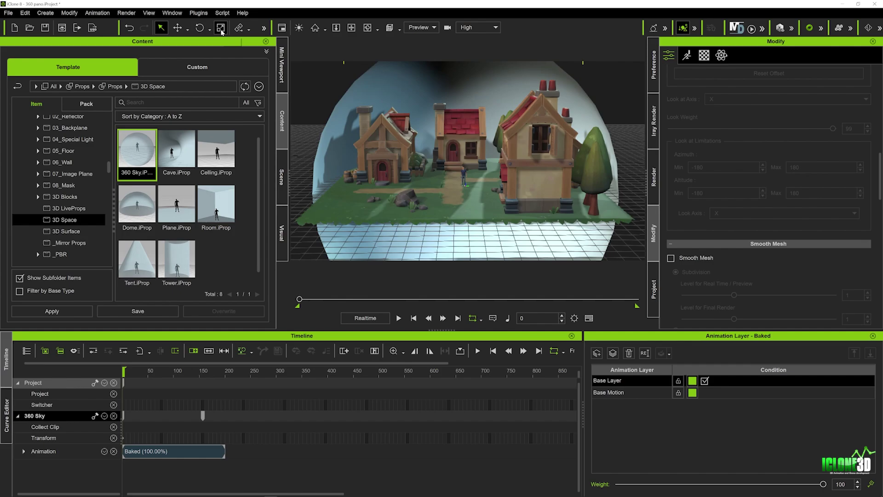
Scale the 360 Sky dome up to fill the village background, then show the Scene item list.
{"action": "left_click", "coordinate": [221, 29]}
{"action": "left_click_drag", "start_coordinate": [465, 187], "coordinate": [465, 156]}
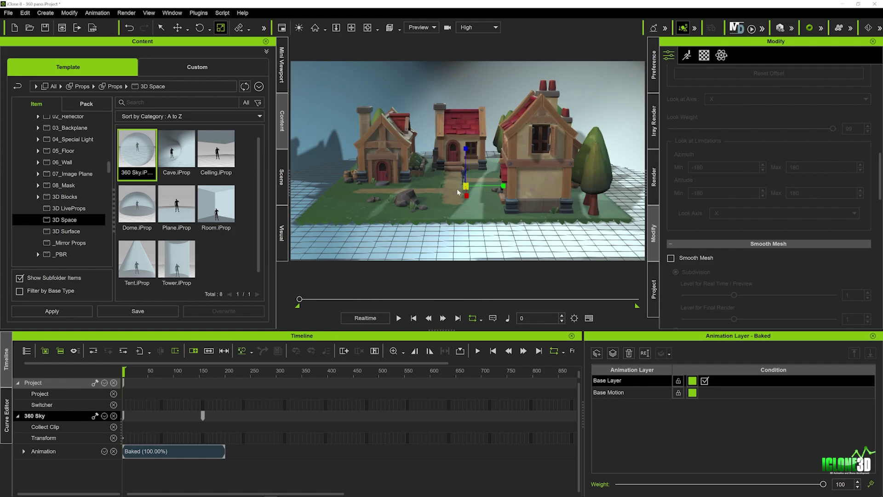
{"action": "left_click", "coordinate": [282, 177]}
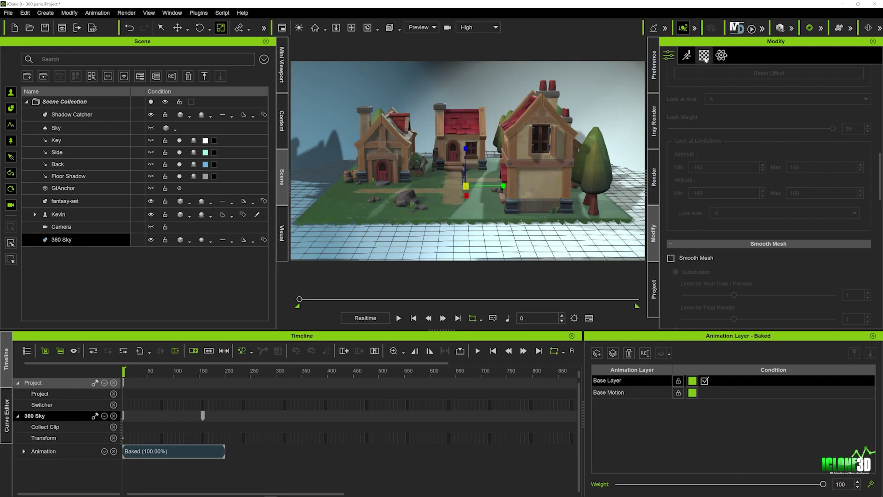
Load Private community.png as the 360 Sky's Base Color texture.
{"action": "left_click", "coordinate": [704, 56]}
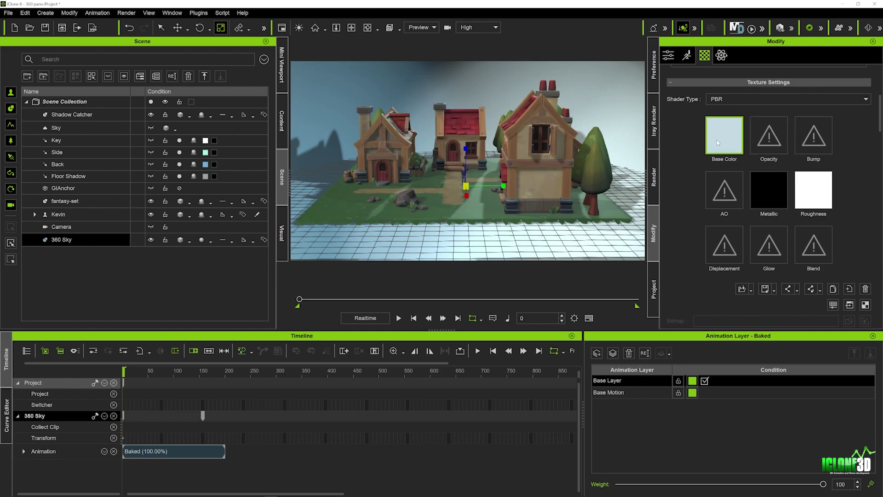
{"action": "mouse_move", "coordinate": [721, 142]}
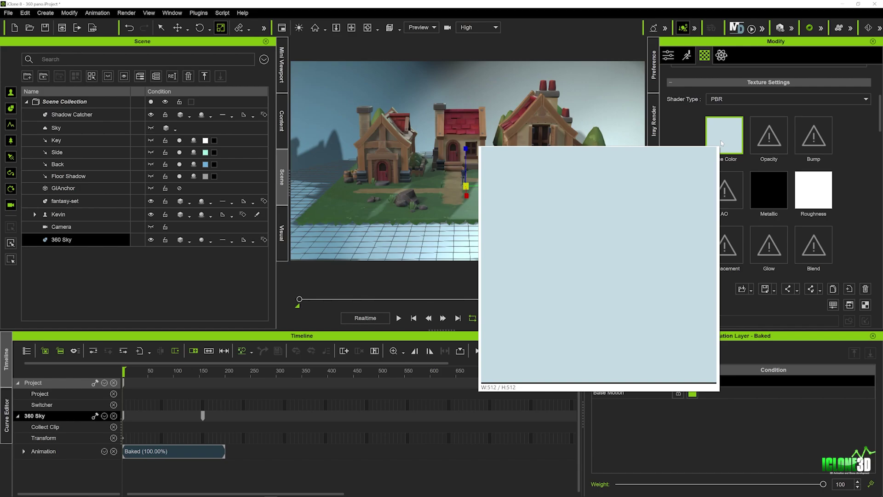
{"action": "double_click", "coordinate": [721, 140]}
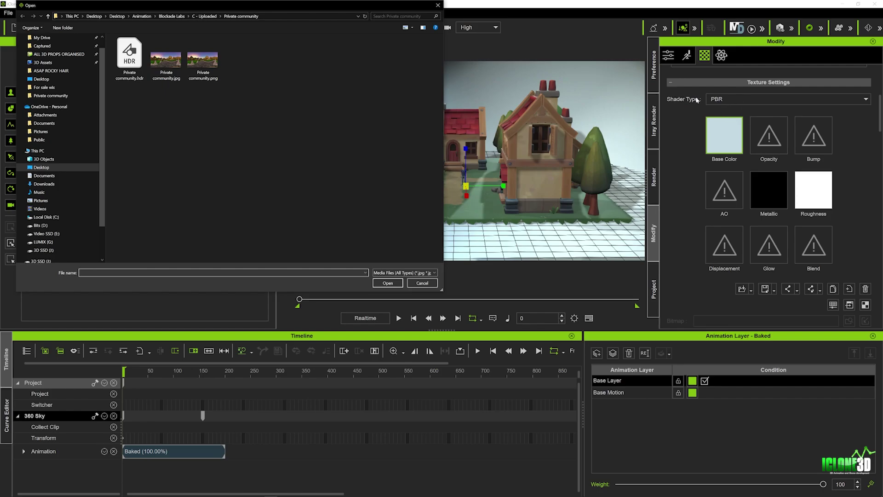
{"action": "double_click", "coordinate": [203, 60]}
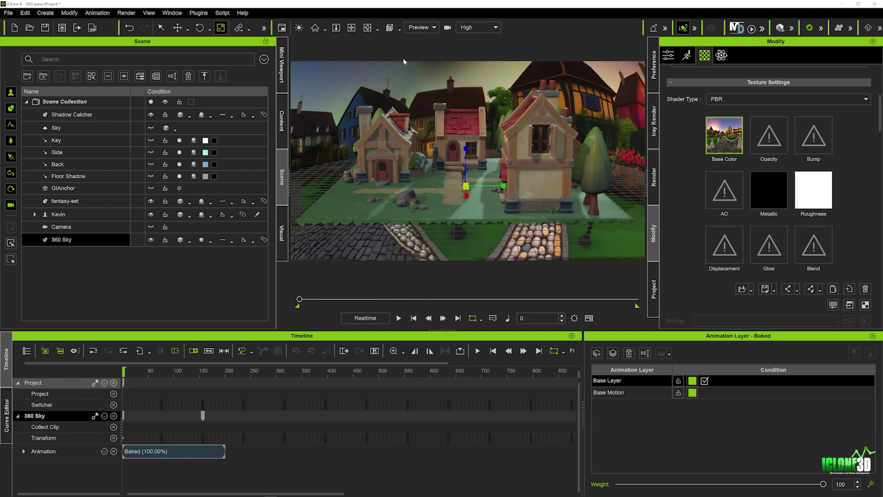
View through the camera, then move and rotate the sky so a brown house shows behind.
{"action": "left_click", "coordinate": [421, 27]}
{"action": "left_click", "coordinate": [416, 48]}
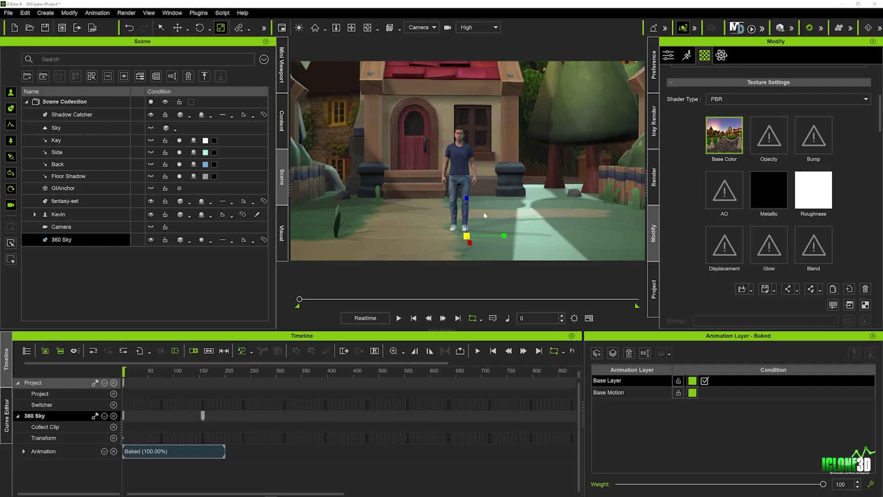
{"action": "key", "text": "w"}
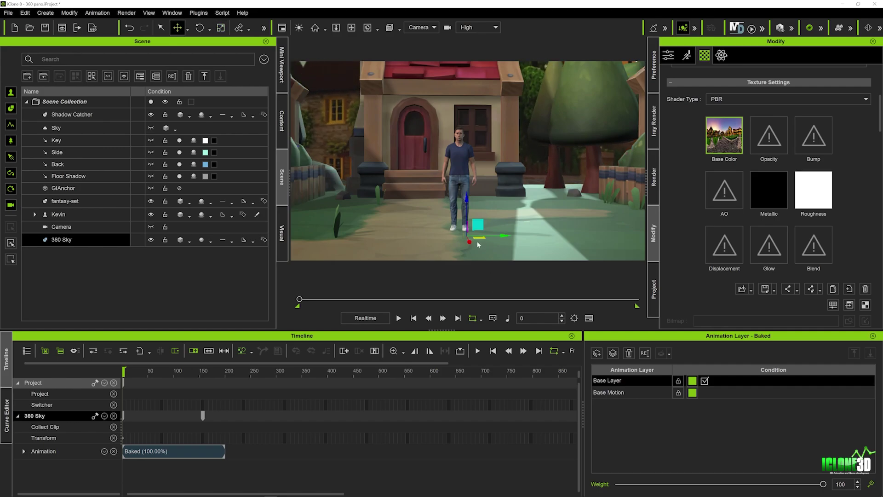
{"action": "left_click_drag", "start_coordinate": [470, 240], "coordinate": [449, 197]}
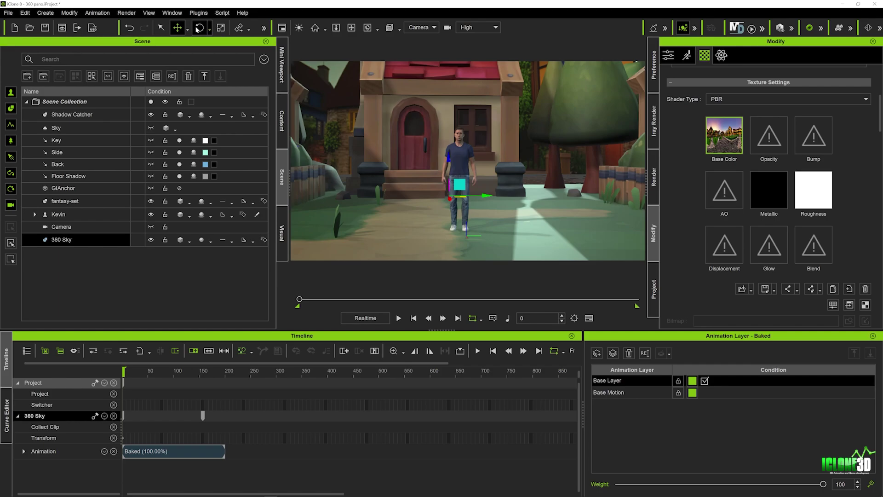
{"action": "left_click", "coordinate": [200, 28]}
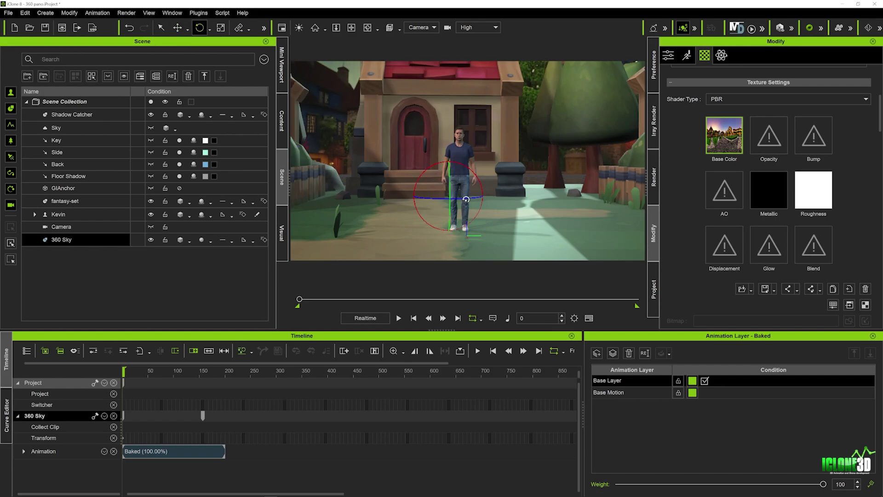
{"action": "left_click_drag", "start_coordinate": [456, 199], "coordinate": [427, 197]}
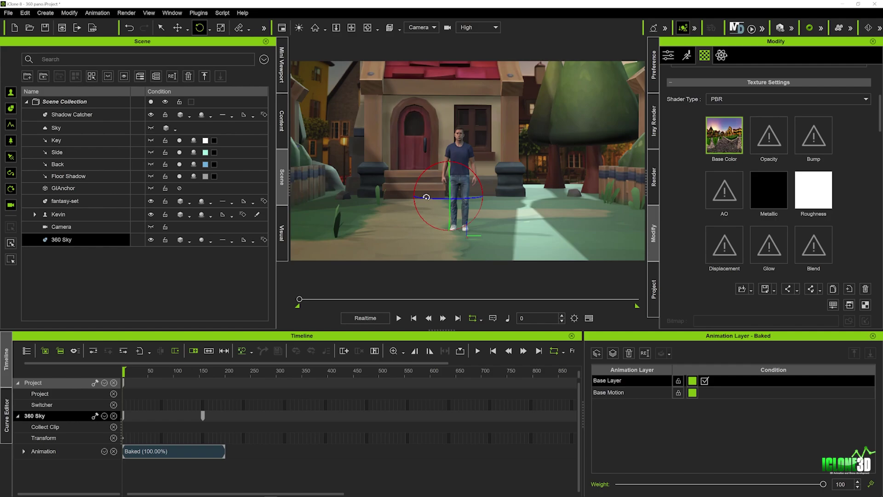
{"action": "left_click", "coordinate": [151, 241]}
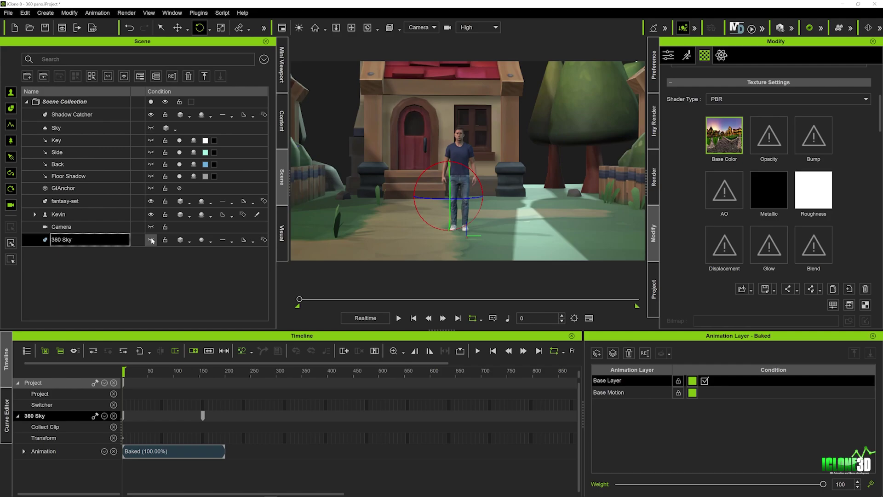
{"action": "left_click", "coordinate": [151, 239]}
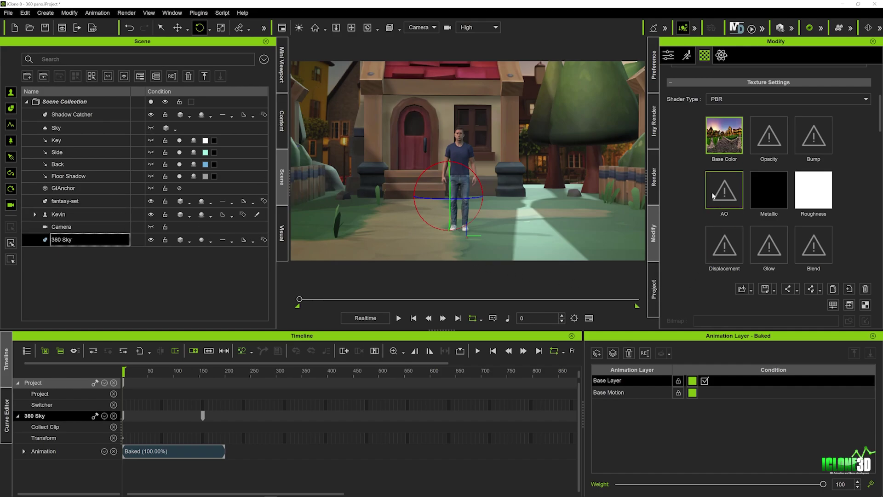
Drag the 360 Sky's Self Illumination slider in Material Settings up to 100.
{"action": "scroll", "coordinate": [718, 193], "scroll_direction": "down", "scroll_amount": 4}
{"action": "scroll", "coordinate": [706, 197], "scroll_direction": "down", "scroll_amount": 6}
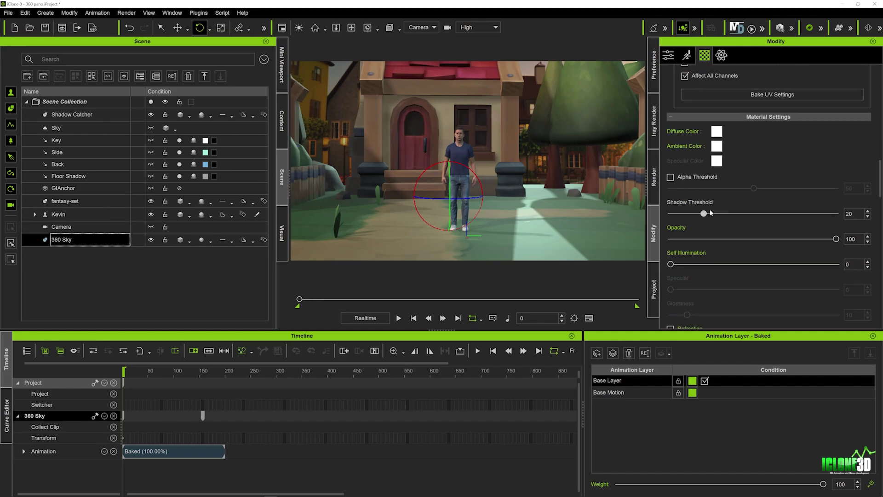
{"action": "scroll", "coordinate": [725, 225], "scroll_direction": "up", "scroll_amount": 1}
{"action": "left_click", "coordinate": [670, 265]}
{"action": "left_click_drag", "start_coordinate": [670, 266], "coordinate": [878, 273]}
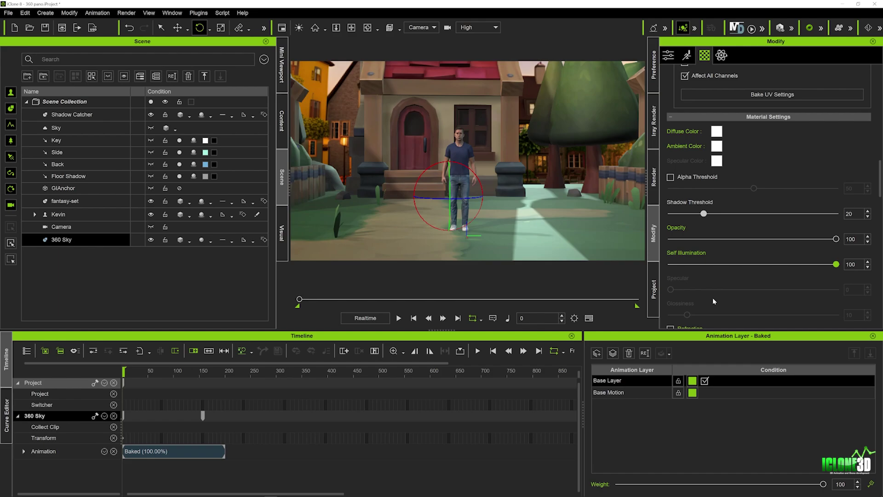
Move the 360 Sky slightly higher behind the village.
{"action": "key", "text": "w"}
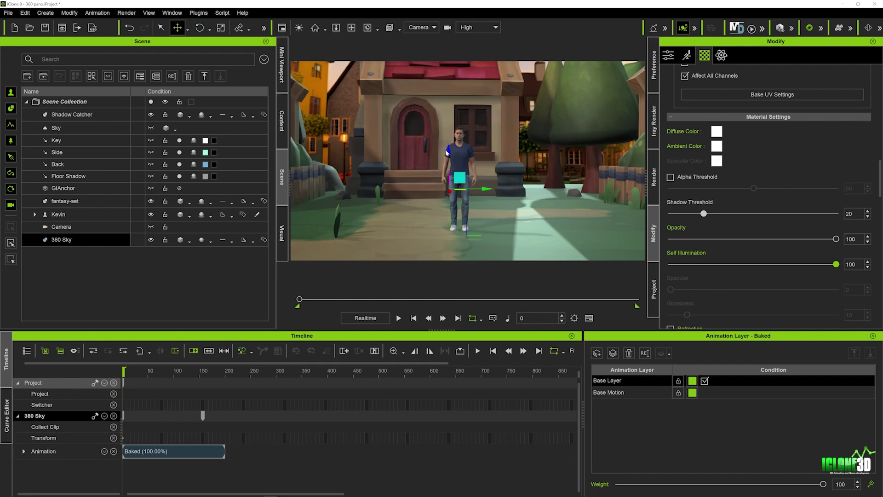
{"action": "left_click_drag", "start_coordinate": [447, 158], "coordinate": [434, 127]}
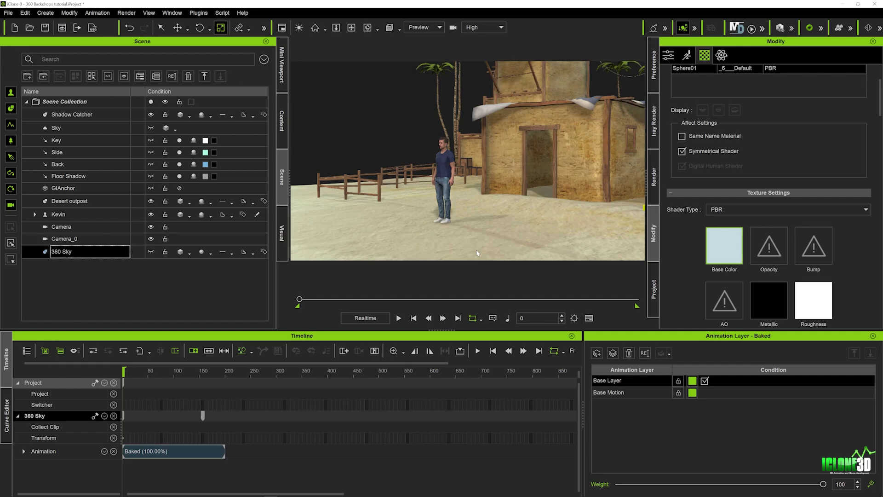
Check the desert scene through Camera_0, then switch back to the Preview view.
{"action": "left_click", "coordinate": [437, 28]}
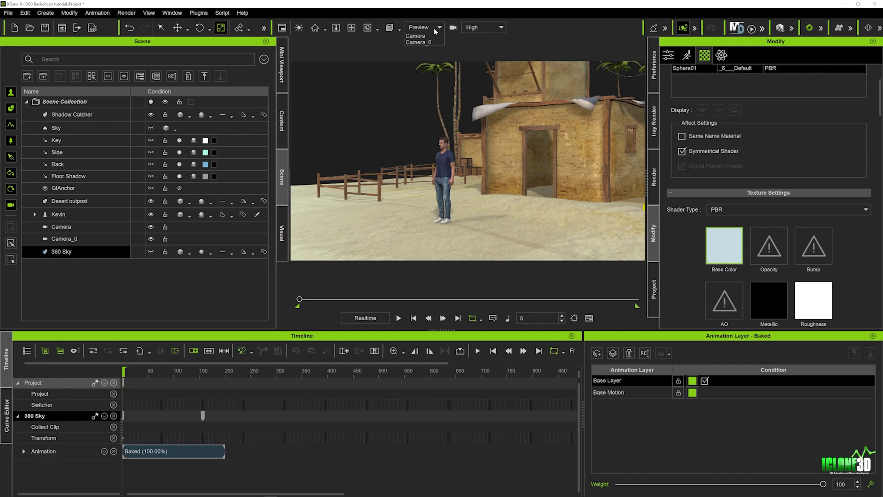
{"action": "left_click", "coordinate": [425, 49]}
{"action": "left_click", "coordinate": [434, 29]}
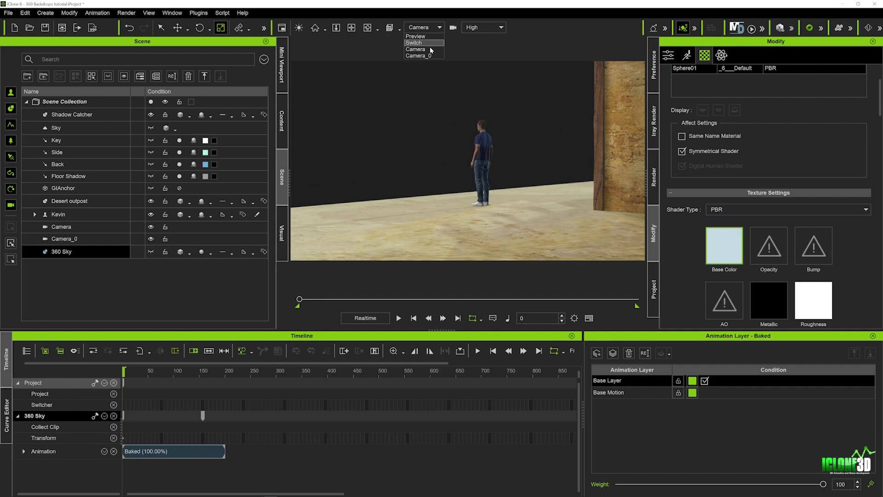
{"action": "left_click", "coordinate": [429, 56]}
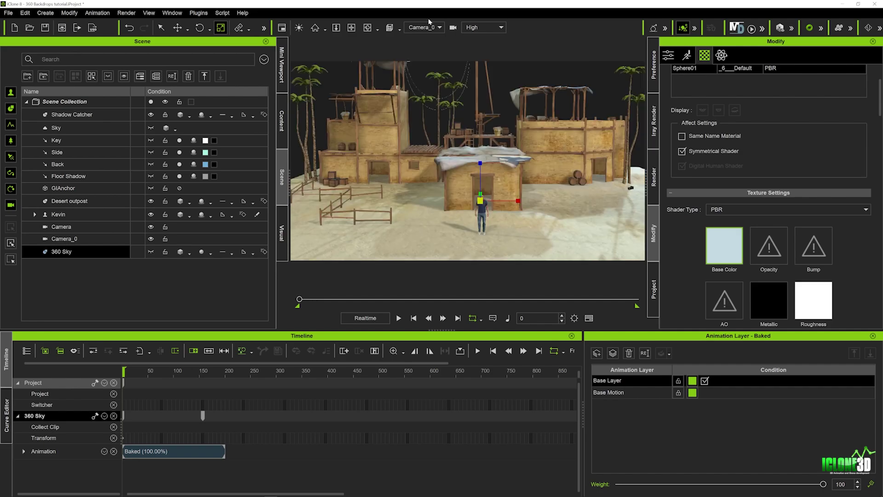
{"action": "left_click", "coordinate": [430, 28]}
{"action": "left_click", "coordinate": [425, 38]}
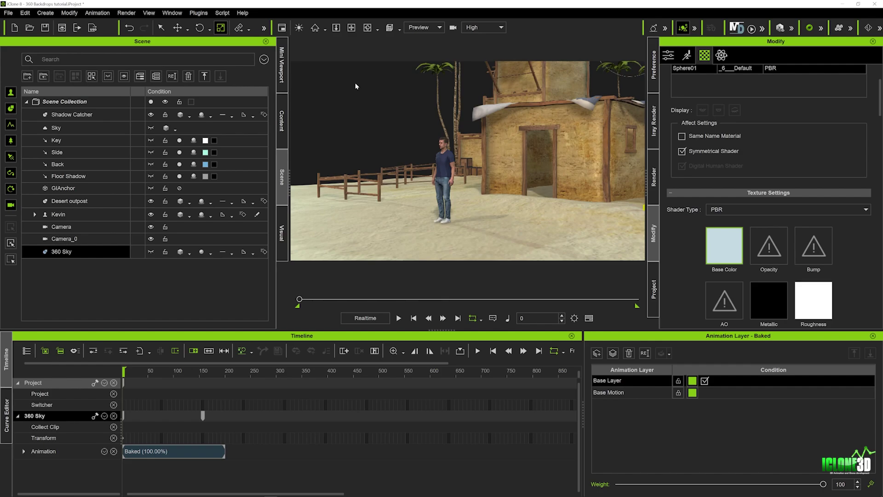
Unhide the 360 Sky and load Vast desert.png as its Base Color texture.
{"action": "left_click", "coordinate": [151, 251]}
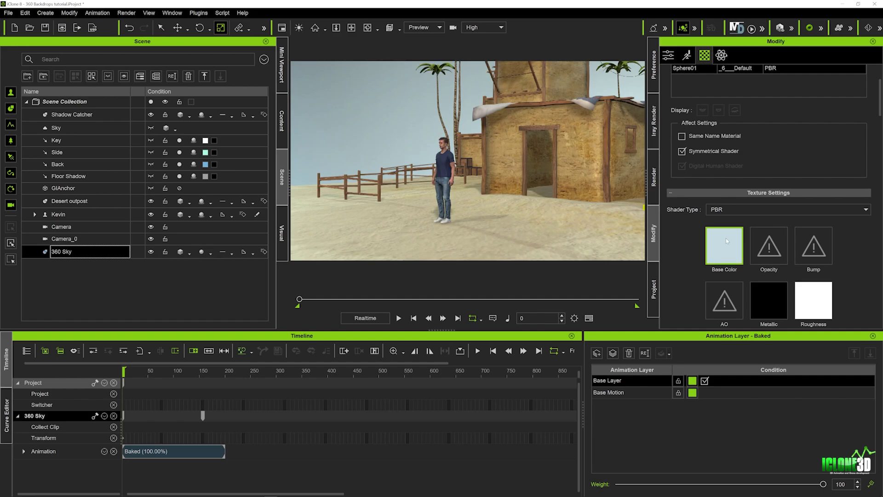
{"action": "double_click", "coordinate": [721, 249]}
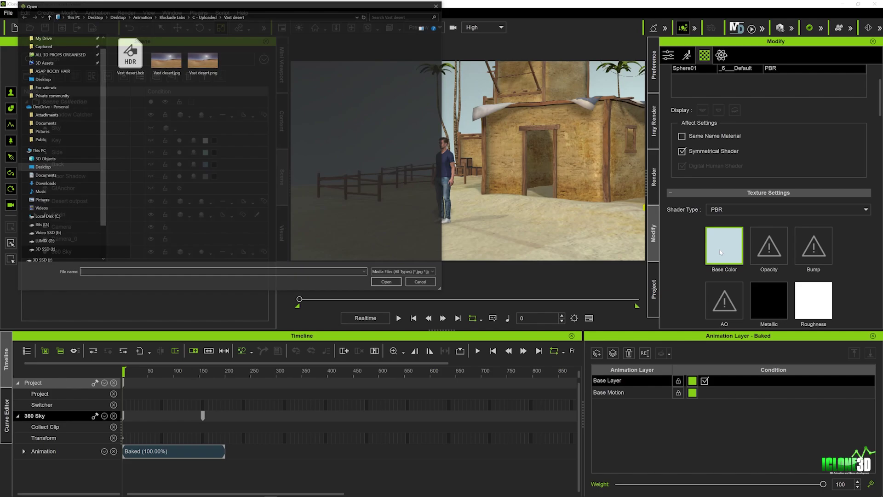
{"action": "left_click", "coordinate": [206, 63]}
{"action": "double_click", "coordinate": [206, 63]}
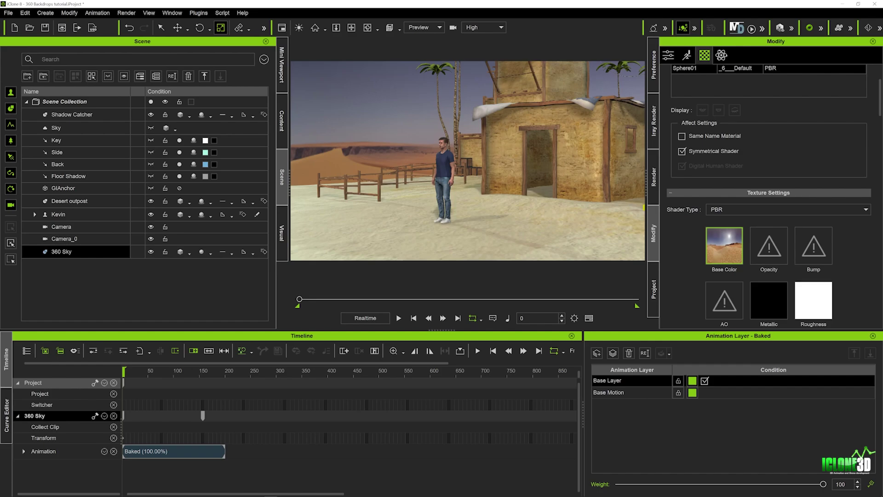
Check the desert scene through Camera_0 and the other camera, then return to Preview.
{"action": "left_click", "coordinate": [423, 28]}
{"action": "left_click", "coordinate": [422, 54]}
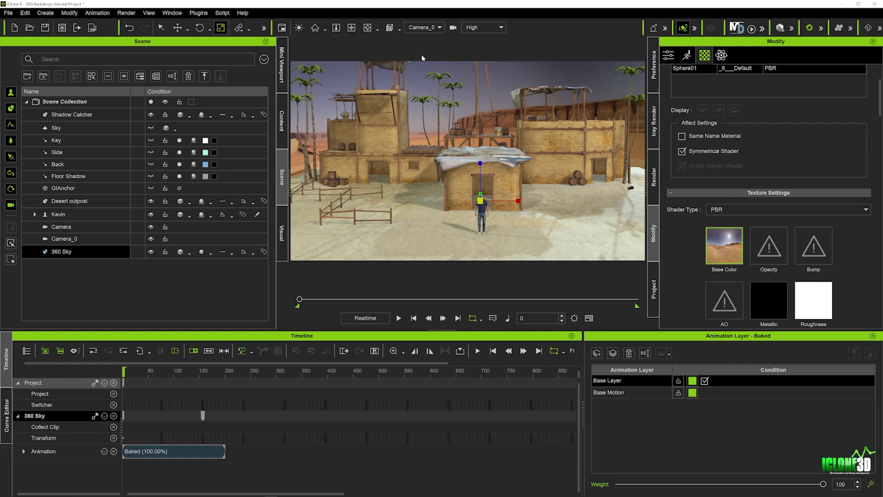
{"action": "left_click", "coordinate": [431, 27]}
{"action": "left_click", "coordinate": [427, 48]}
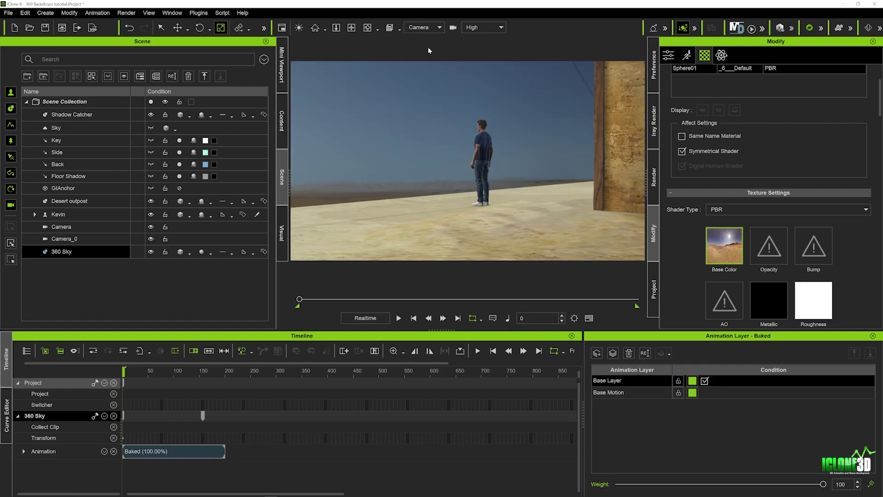
{"action": "left_click", "coordinate": [440, 28]}
{"action": "left_click", "coordinate": [432, 37]}
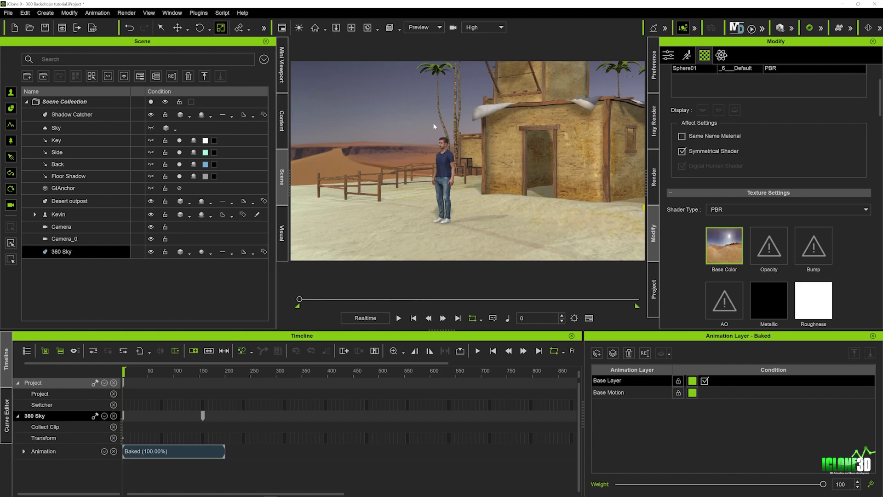
Rotate and reposition the desert sky sphere so the dunes shift behind the outpost.
{"action": "key", "text": "e"}
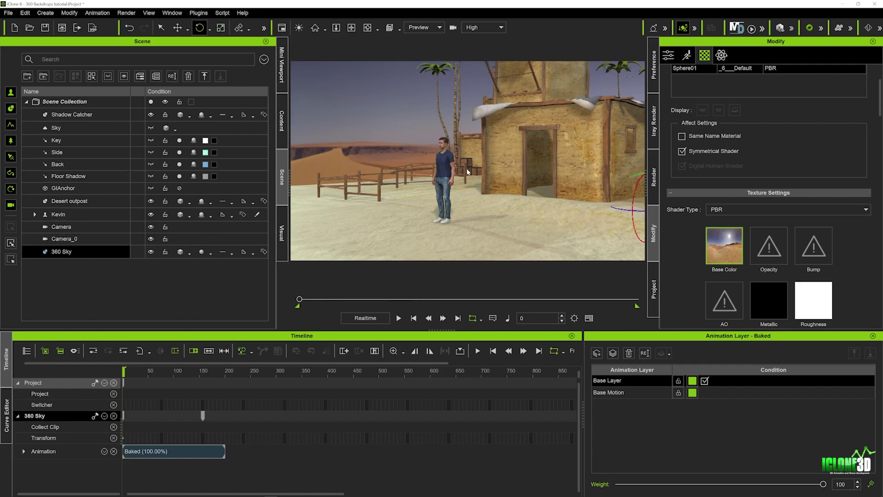
{"action": "mouse_move", "coordinate": [623, 210]}
{"action": "left_mouse_down"}
{"action": "mouse_move", "coordinate": [606, 210]}
{"action": "mouse_move", "coordinate": [620, 199]}
{"action": "left_mouse_up"}
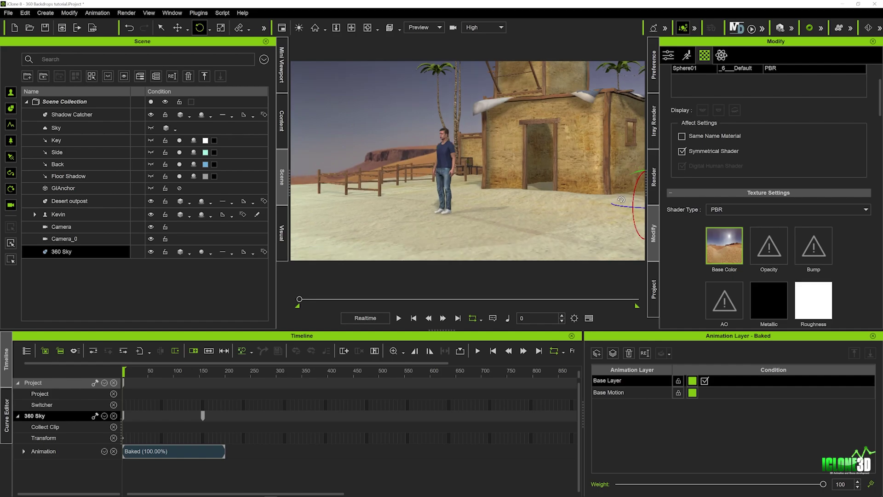
{"action": "key", "text": "w"}
{"action": "right_click_drag", "start_coordinate": [620, 199], "coordinate": [615, 143]}
{"action": "key", "text": "e"}
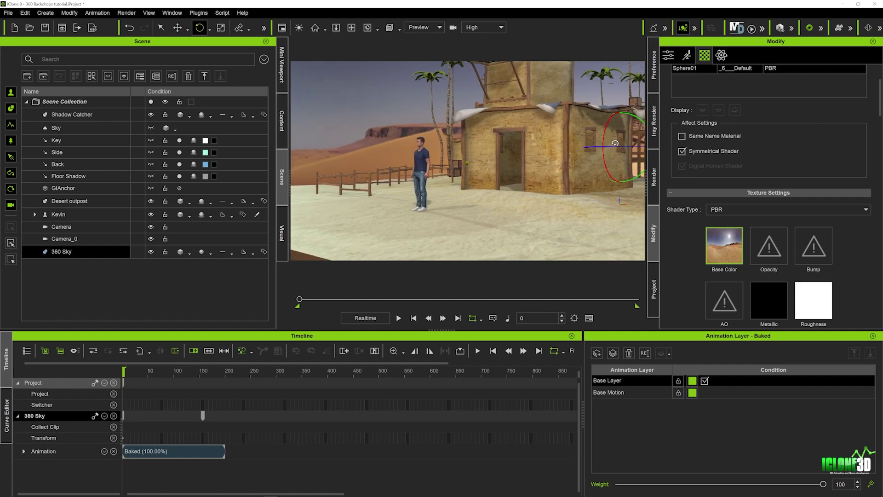
{"action": "left_click_drag", "start_coordinate": [615, 143], "coordinate": [595, 144]}
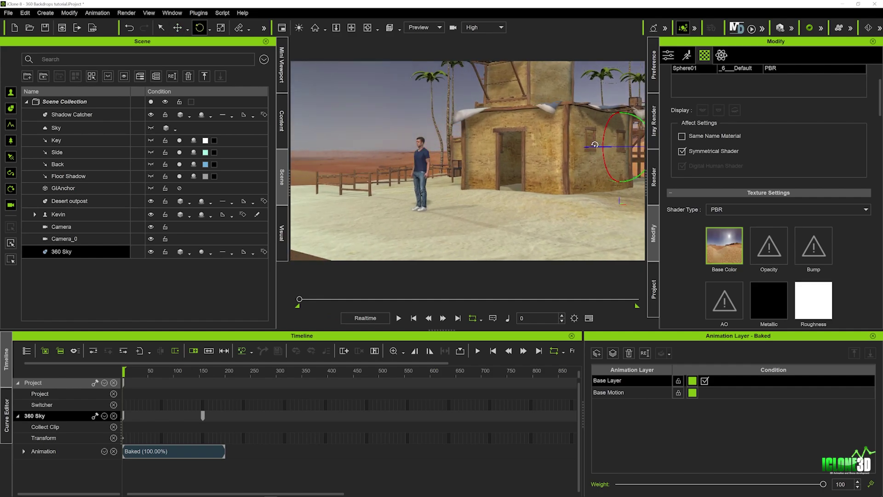
{"action": "scroll", "coordinate": [409, 172], "scroll_direction": "up", "scroll_amount": 5}
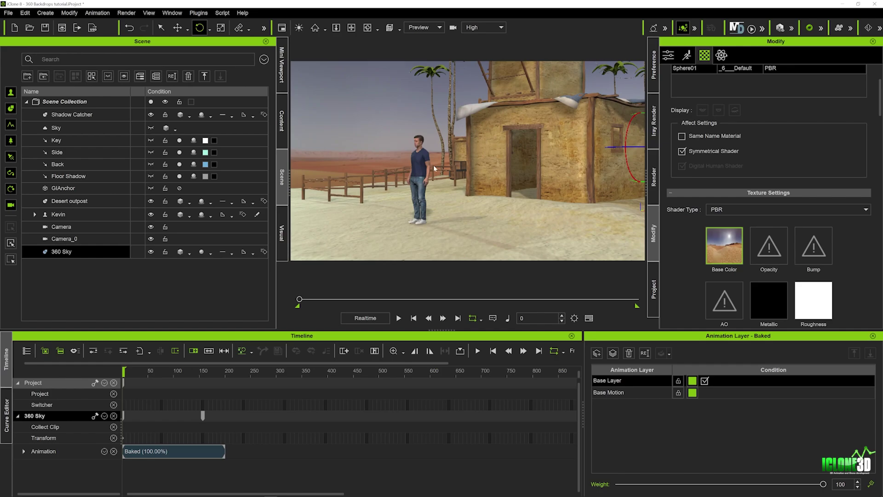
{"action": "right_click_drag", "start_coordinate": [458, 170], "coordinate": [469, 168]}
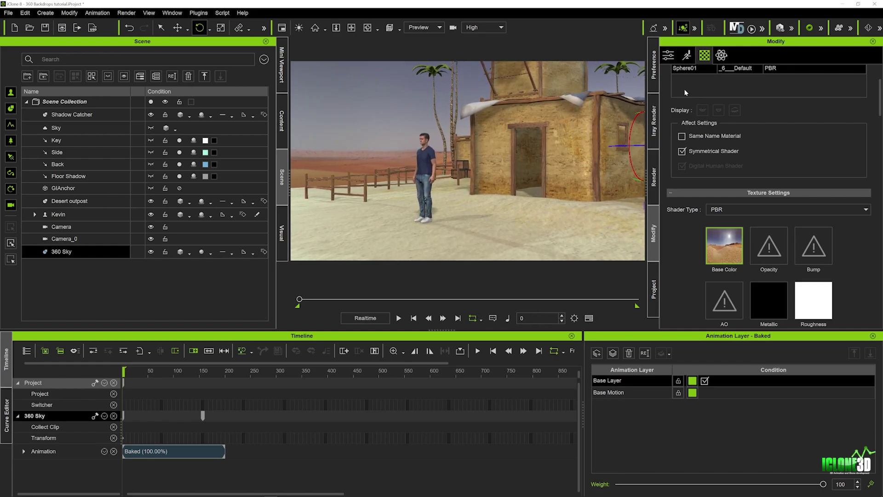
Set the desert sky's Self Illumination to 100, turn mountains behind the fence, and select the character.
{"action": "scroll", "coordinate": [680, 248], "scroll_direction": "down", "scroll_amount": 12}
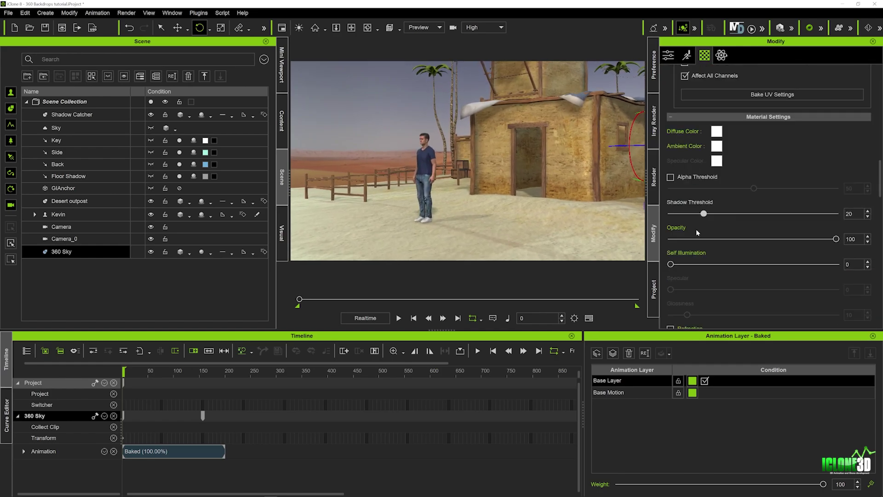
{"action": "scroll", "coordinate": [696, 229], "scroll_direction": "down", "scroll_amount": 1}
{"action": "left_click_drag", "start_coordinate": [671, 237], "coordinate": [868, 231]}
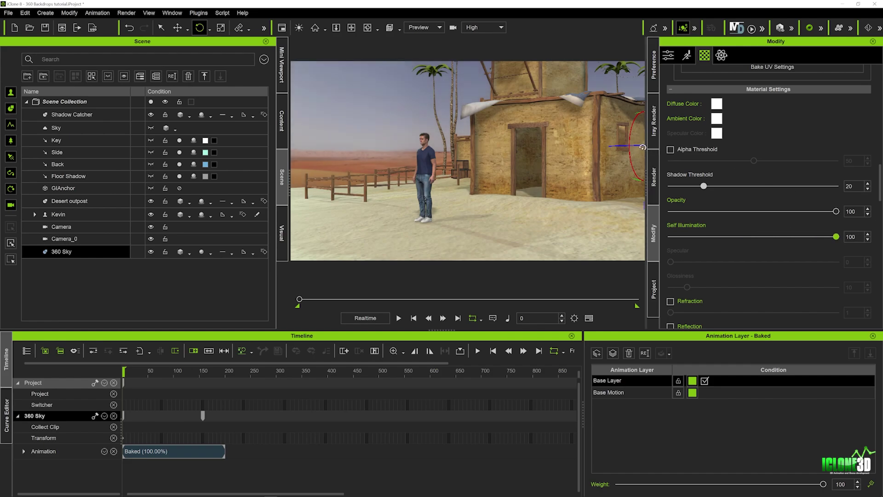
{"action": "mouse_move", "coordinate": [637, 144]}
{"action": "left_mouse_down"}
{"action": "mouse_move", "coordinate": [613, 144]}
{"action": "mouse_move", "coordinate": [628, 144]}
{"action": "left_mouse_up"}
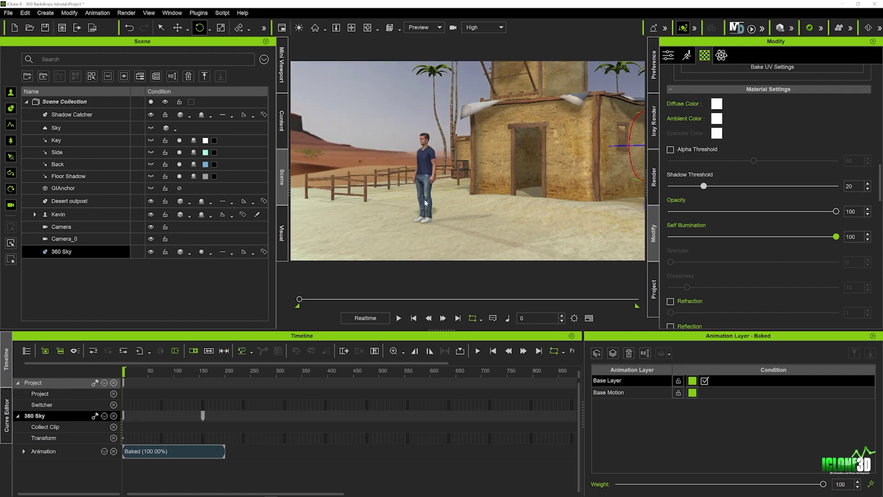
{"action": "left_click", "coordinate": [427, 157]}
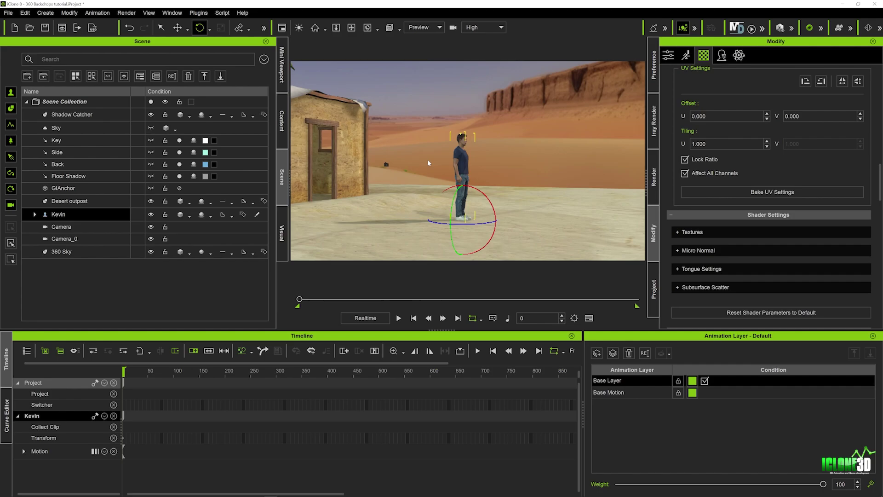
View the desert sky backdrop through Camera, then switch to Camera_0 framing the outpost.
{"action": "left_click", "coordinate": [424, 28]}
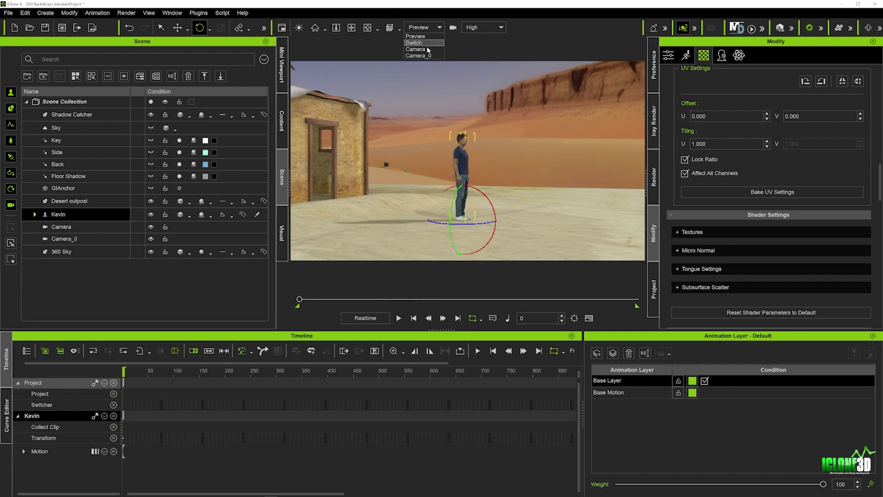
{"action": "left_click", "coordinate": [426, 50]}
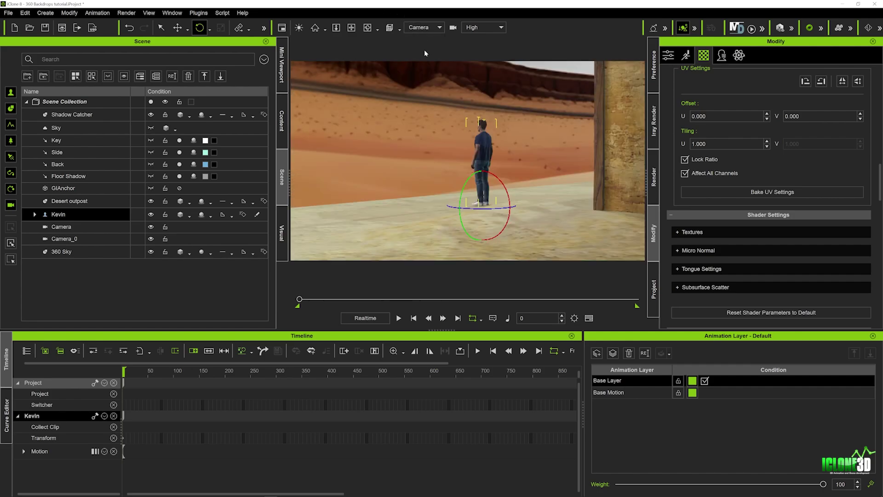
{"action": "left_click", "coordinate": [434, 28]}
{"action": "left_click", "coordinate": [427, 56]}
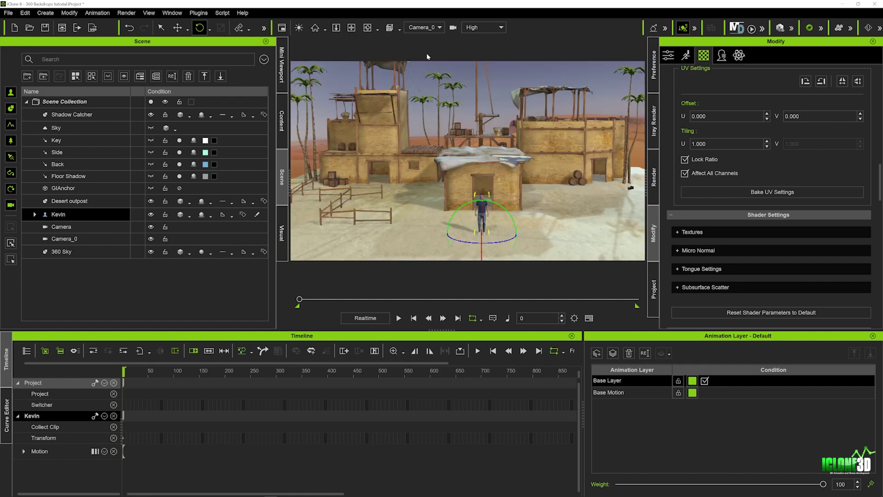